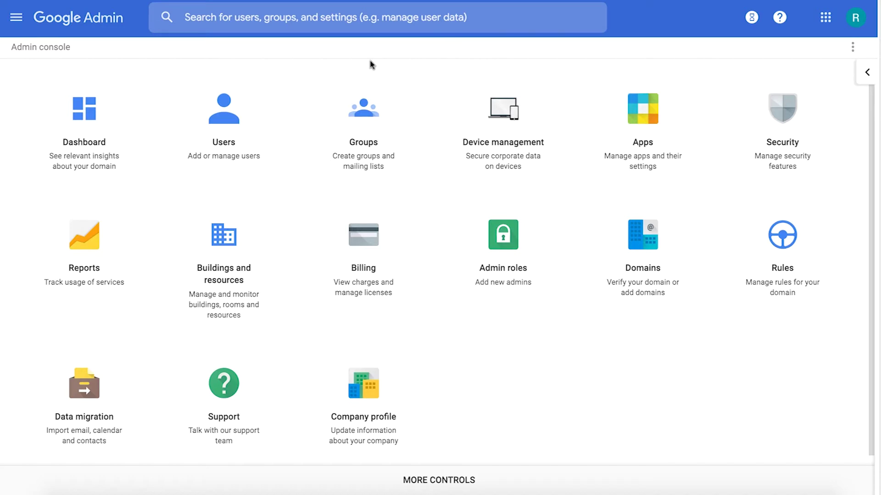
# Go to Apps > LDAP and start adding a new LDAP client
pyautogui.click(642, 113)
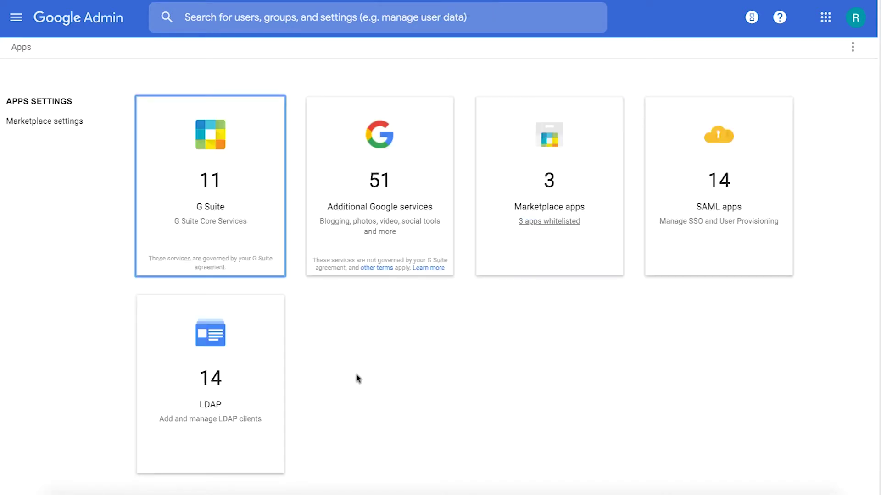
pyautogui.click(249, 357)
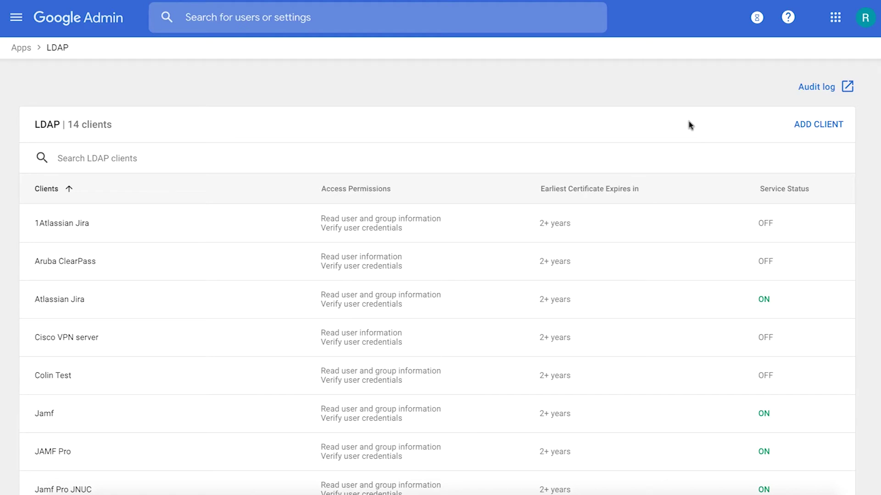
pyautogui.click(819, 130)
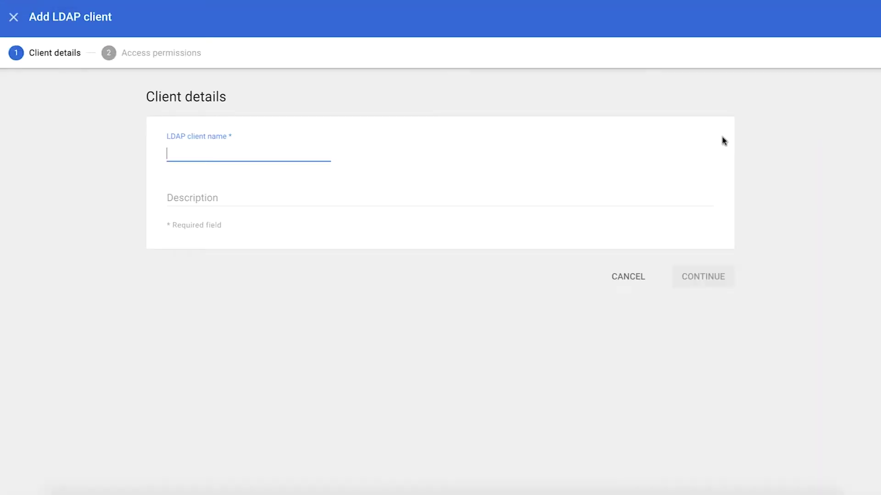
# Enter client name 'PaperCut' and description 'Papercut', then continue to access permissions
pyautogui.write('Paper')
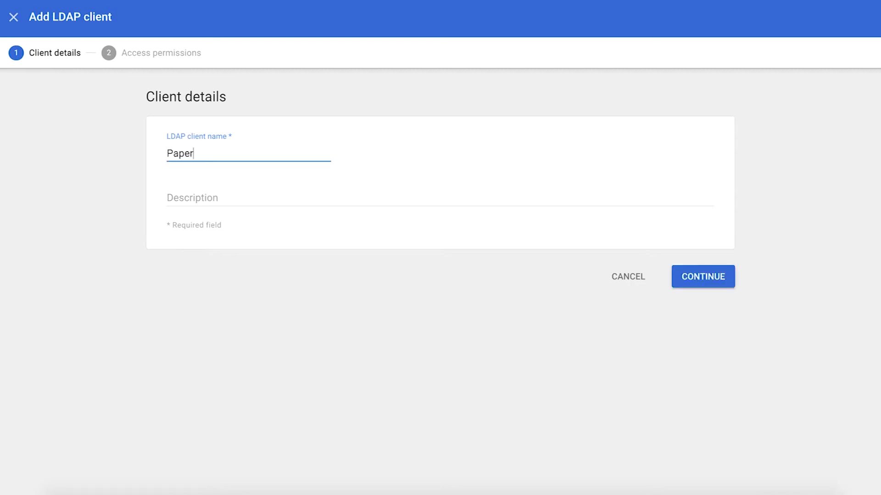
pyautogui.write('Cut')
pyautogui.click(202, 196)
pyautogui.write('Paper')
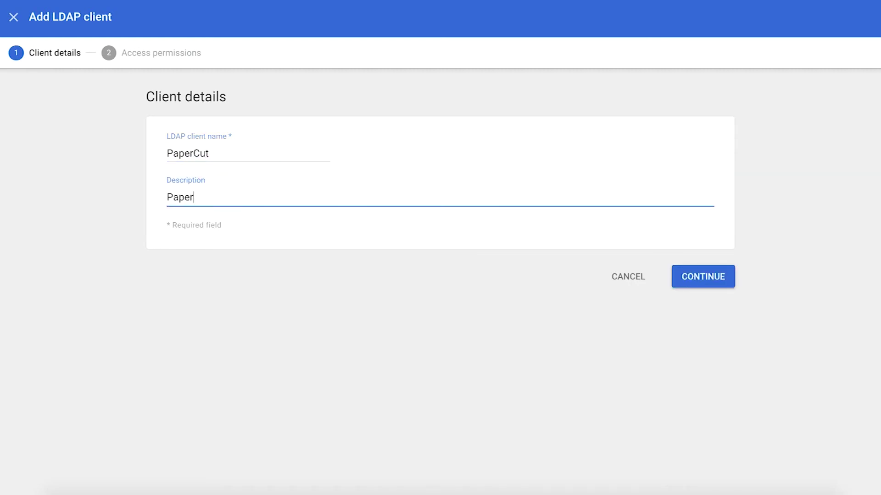
pyautogui.write('cut')
pyautogui.click(705, 281)
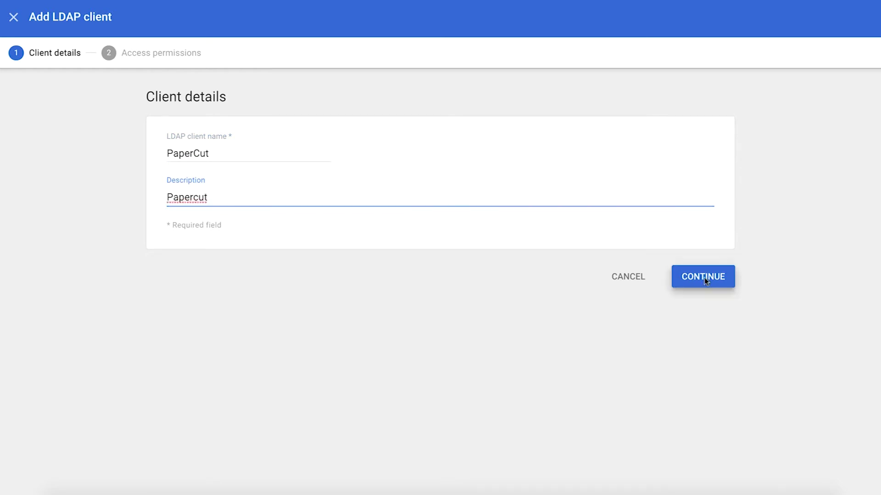
pyautogui.scroll(-1, 781, 297)
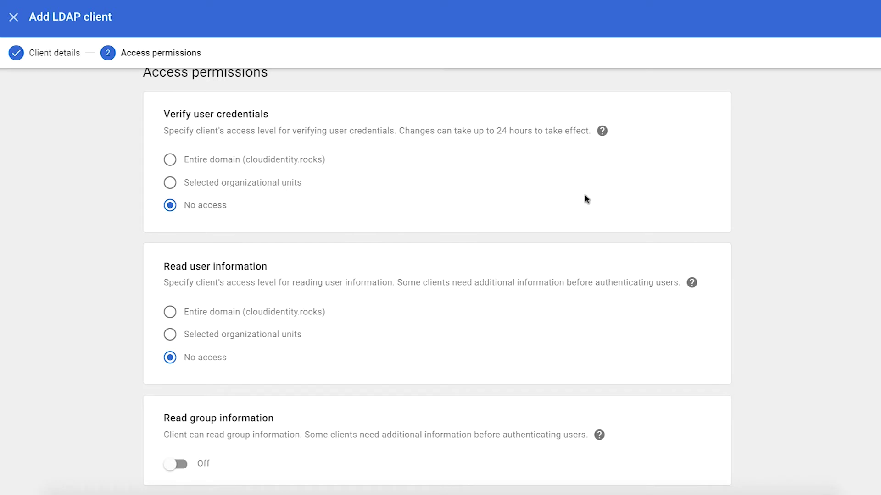
# Set Verify user credentials to Entire domain, discarding a trial selection of demo-ou, Engineering and Executives
pyautogui.click(171, 183)
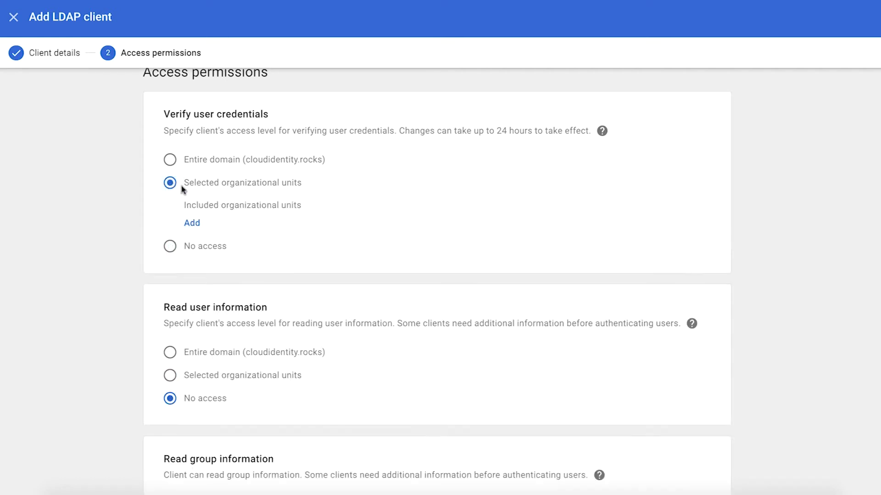
pyautogui.click(192, 224)
pyautogui.click(415, 198)
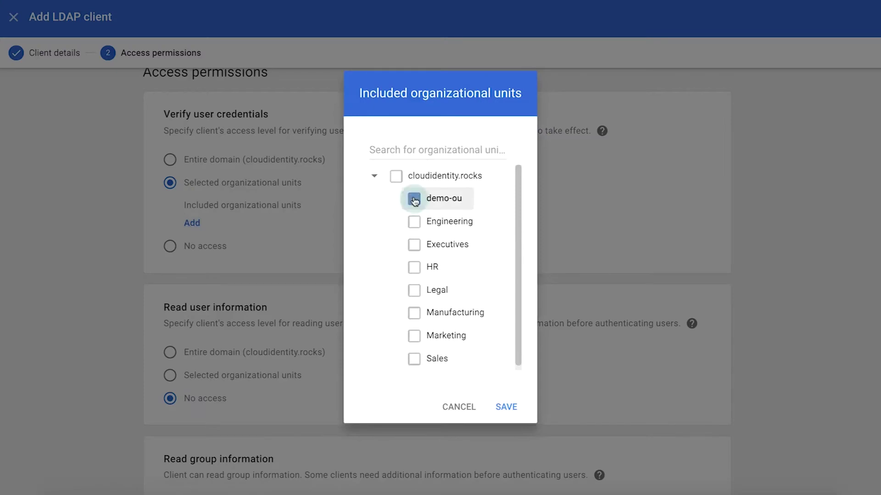
pyautogui.click(414, 222)
pyautogui.click(415, 246)
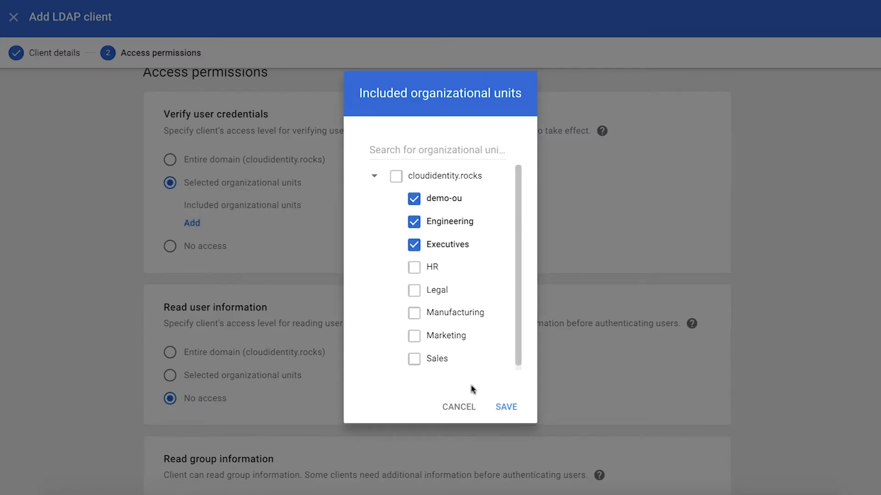
pyautogui.click(465, 407)
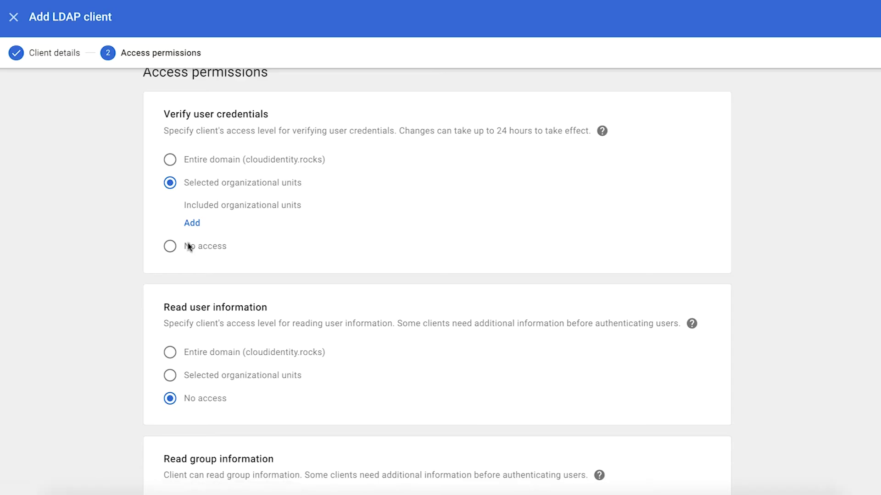
pyautogui.click(170, 160)
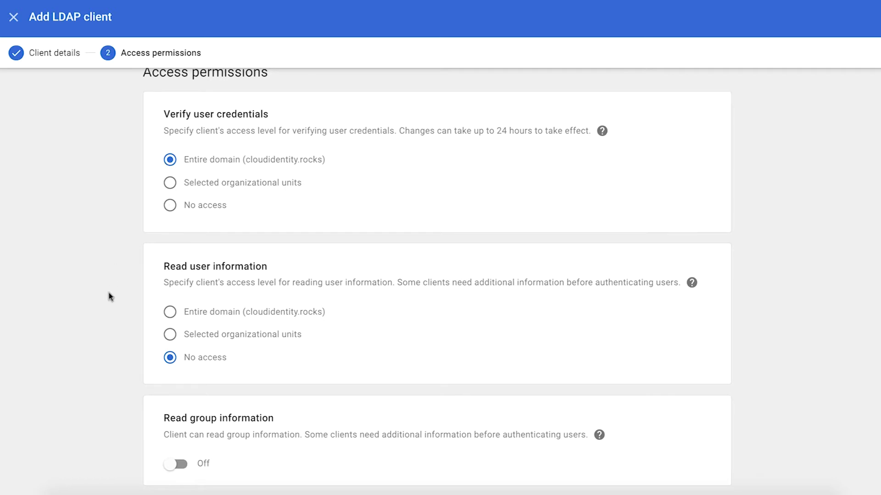
# Set Read user information to Entire domain and switch Read group information On
pyautogui.scroll(-2, 108, 295)
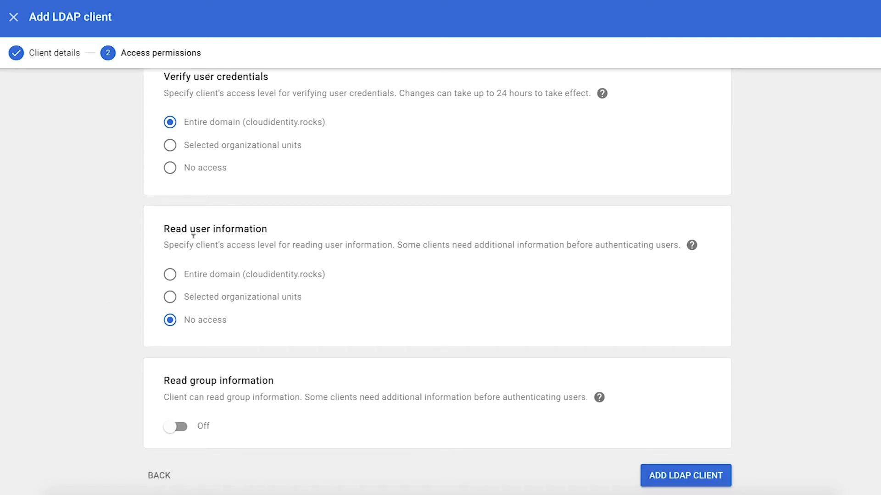
pyautogui.click(171, 274)
pyautogui.click(170, 297)
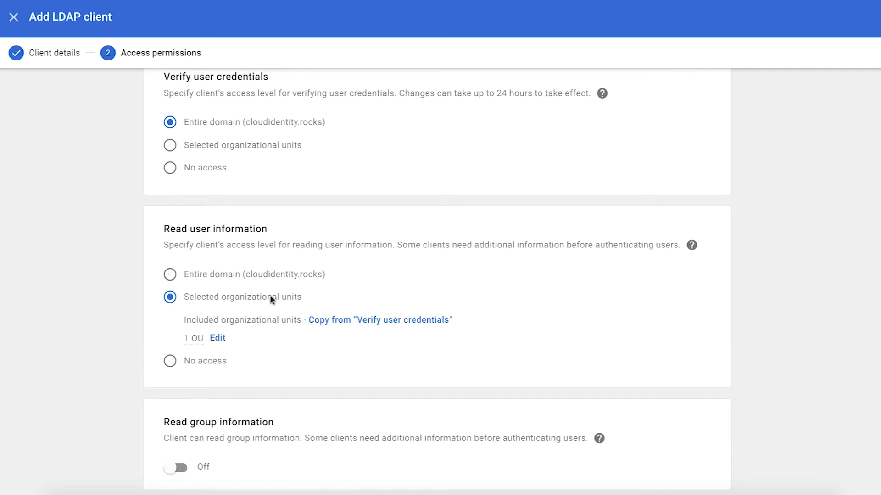
pyautogui.click(170, 275)
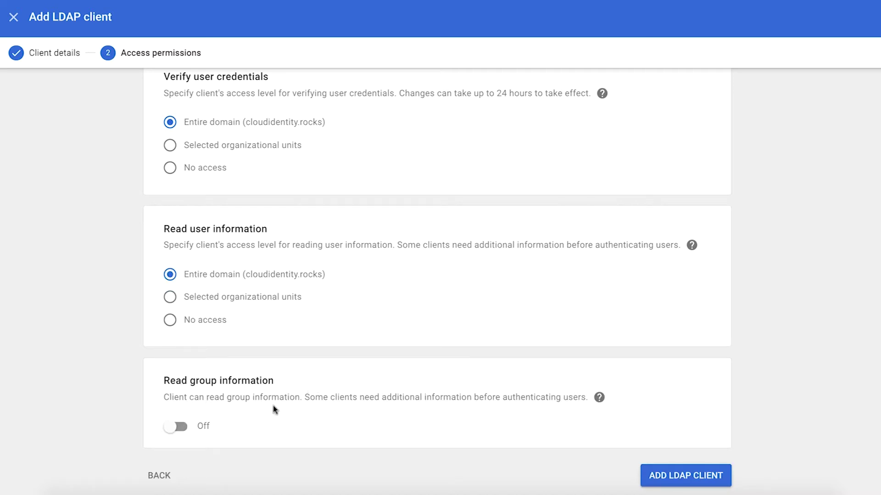
pyautogui.click(180, 427)
# Add the PaperCut LDAP client, download its certificate, and go to its client details
pyautogui.click(666, 477)
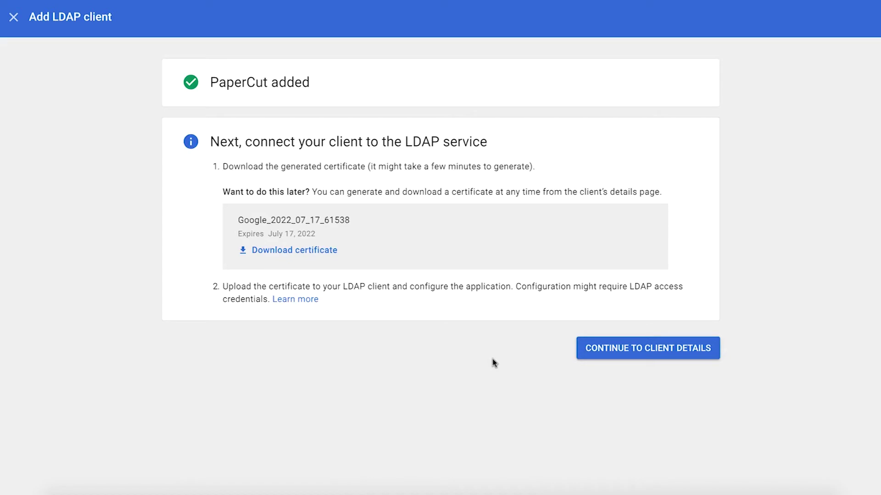
pyautogui.click(288, 254)
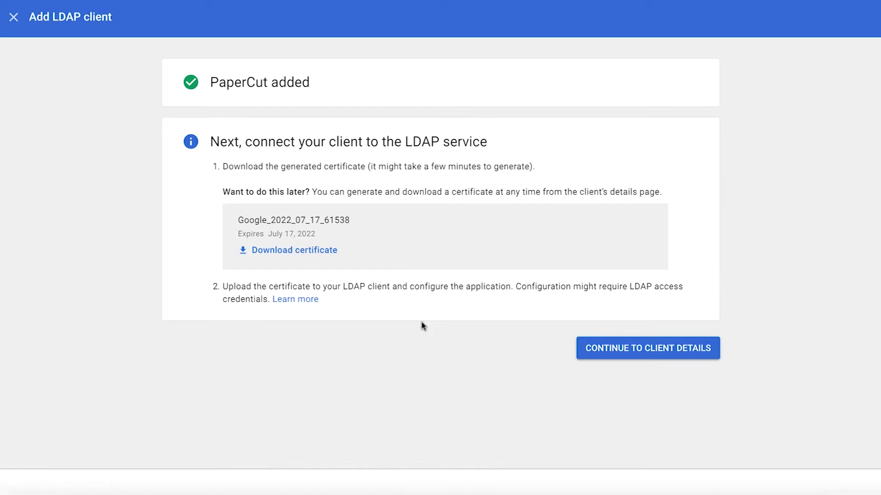
pyautogui.click(637, 349)
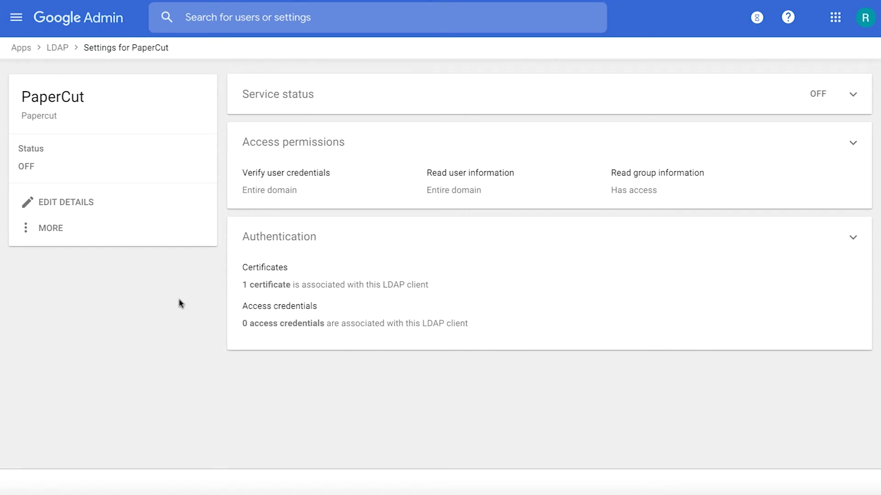
# Generate new access credentials under Authentication, then return to Settings for PaperCut
pyautogui.click(547, 293)
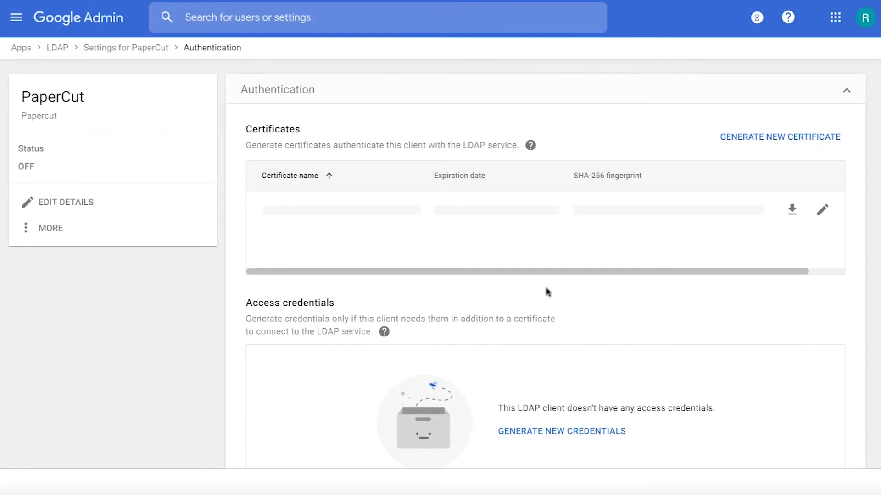
pyautogui.scroll(-2, 547, 292)
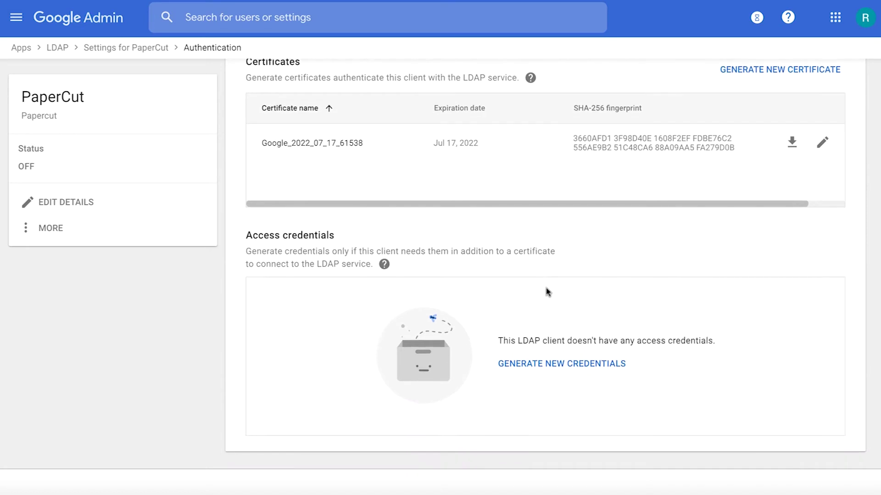
pyautogui.click(526, 365)
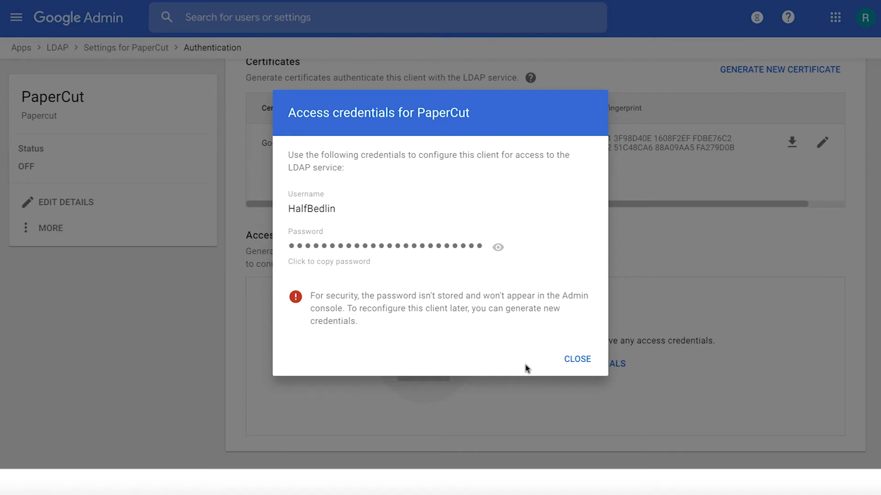
pyautogui.click(575, 359)
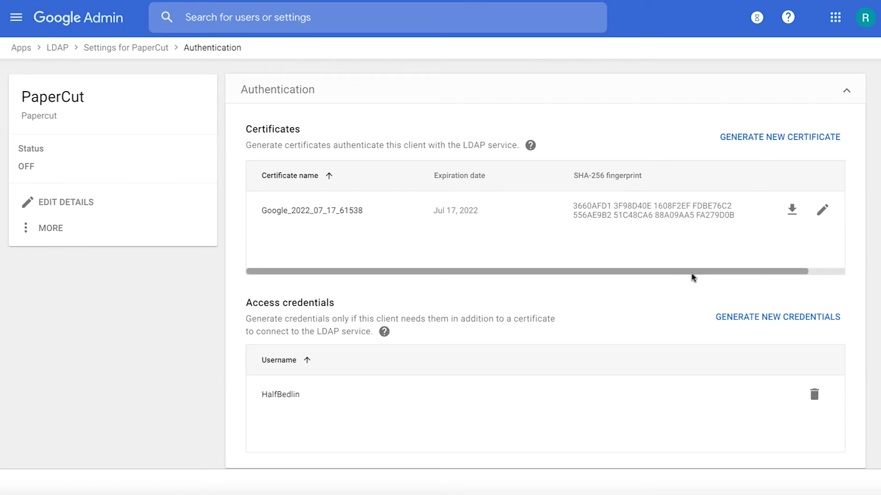
pyautogui.click(148, 48)
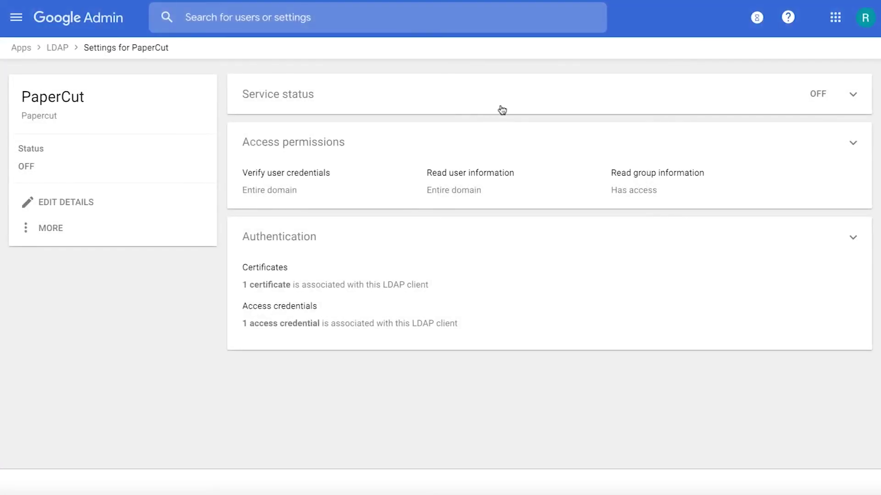
# Set the PaperCut client's Service status to ON for everyone and save
pyautogui.click(502, 110)
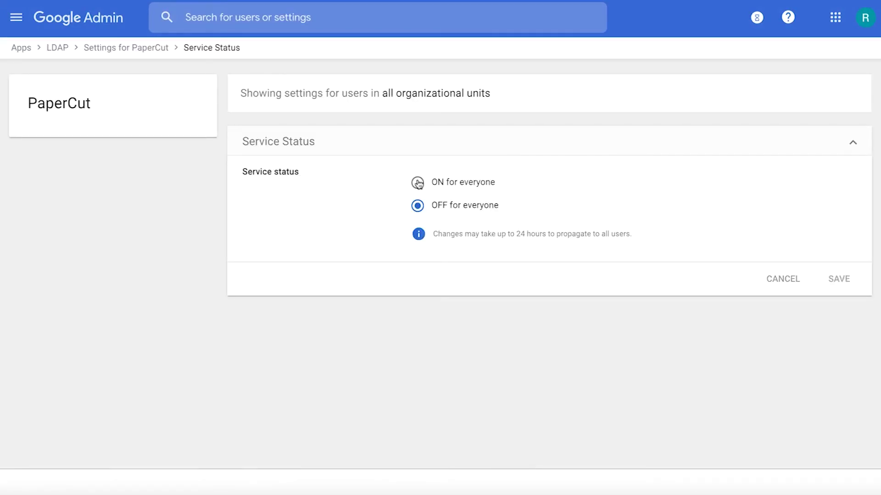
pyautogui.click(417, 183)
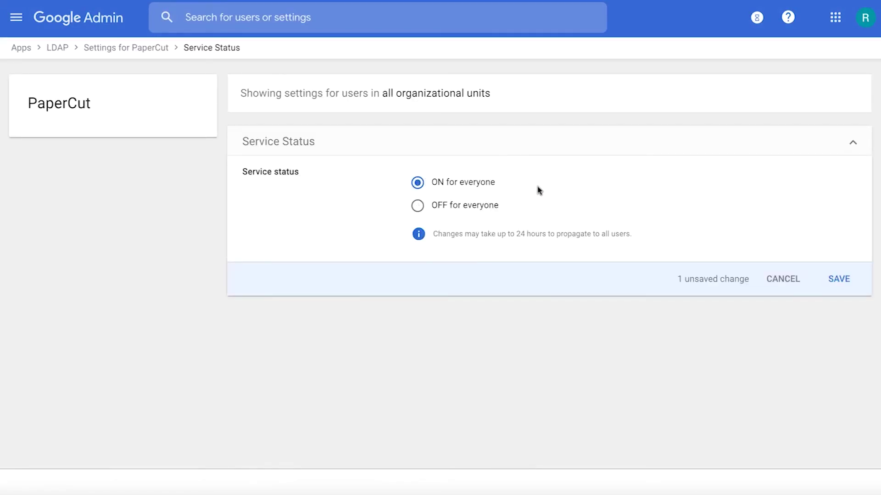
pyautogui.click(839, 280)
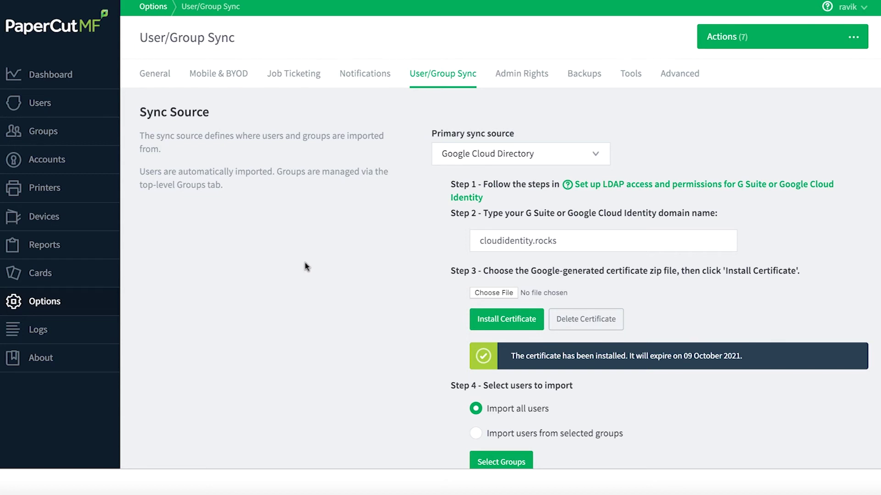
# Confirm Google Cloud Directory remains the primary sync source
pyautogui.scroll(-1, 307, 267)
pyautogui.scroll(-2, 307, 267)
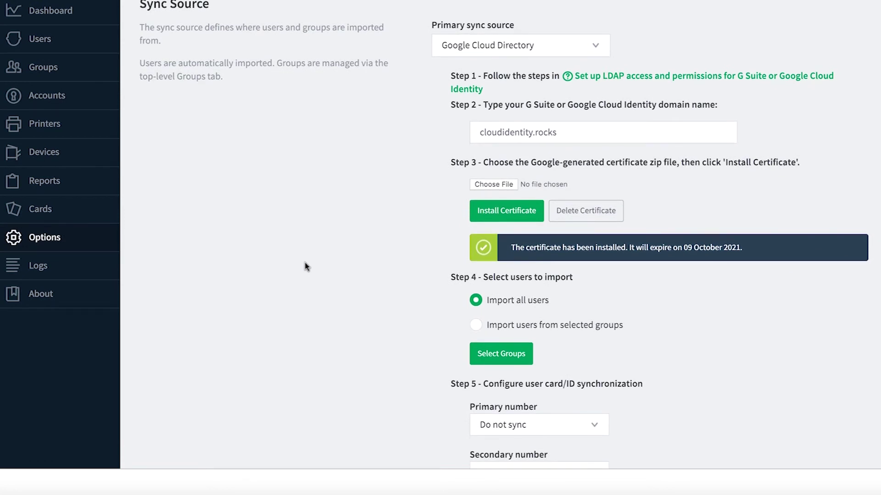
pyautogui.scroll(-1, 306, 266)
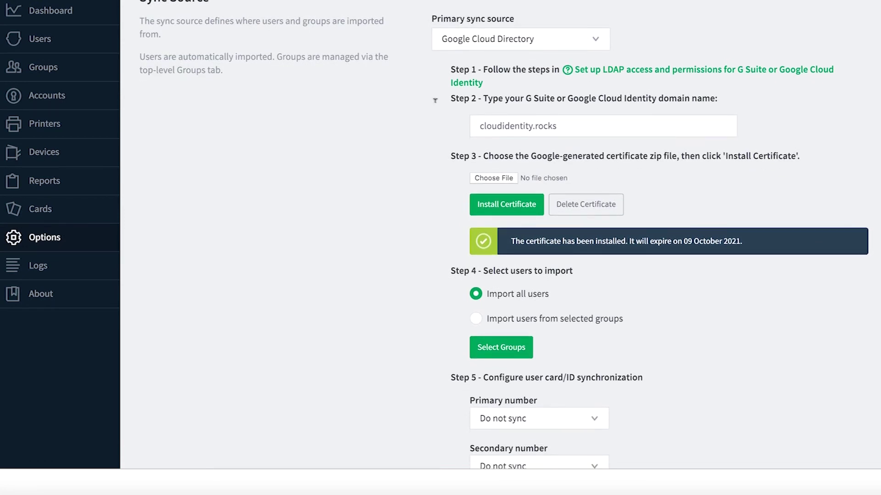
pyautogui.click(551, 44)
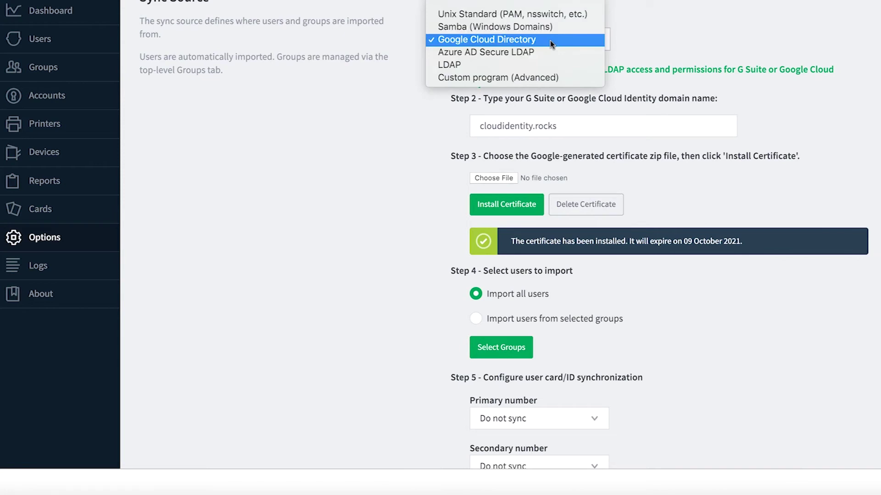
pyautogui.click(549, 40)
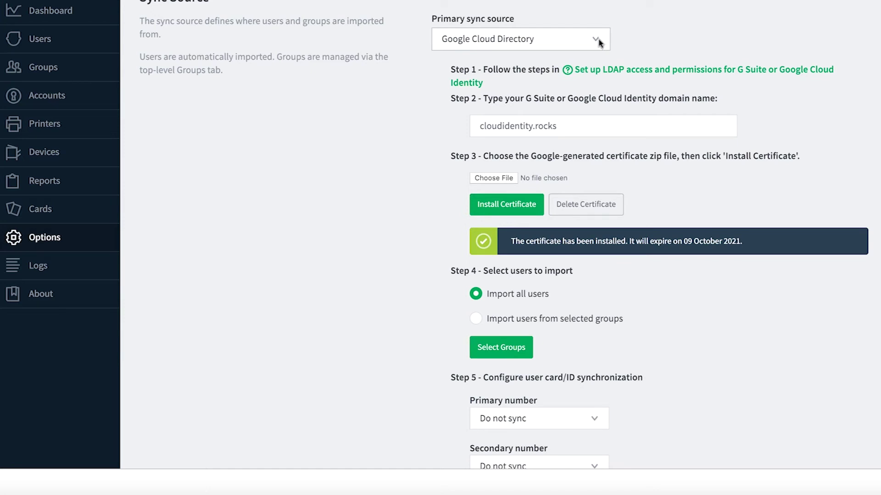
pyautogui.click(600, 40)
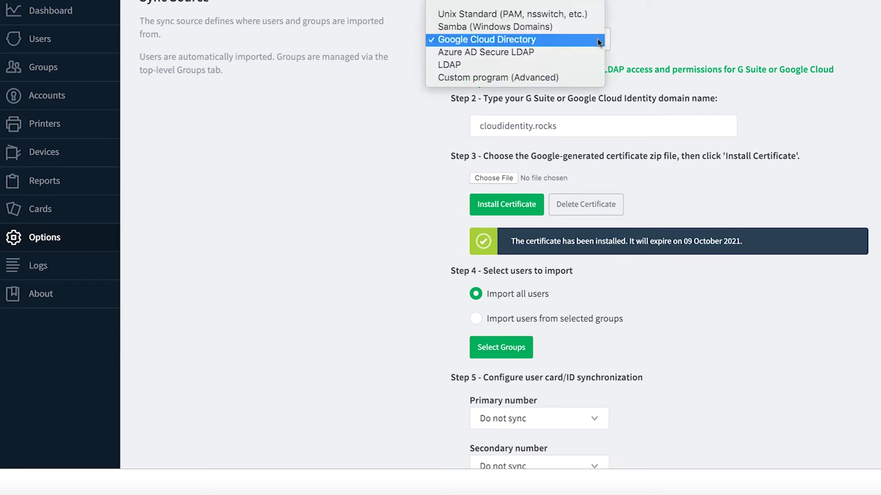
pyautogui.click(649, 43)
# Scroll to Sync Options and run Synchronize Now
pyautogui.click(585, 129)
pyautogui.scroll(-1, 585, 129)
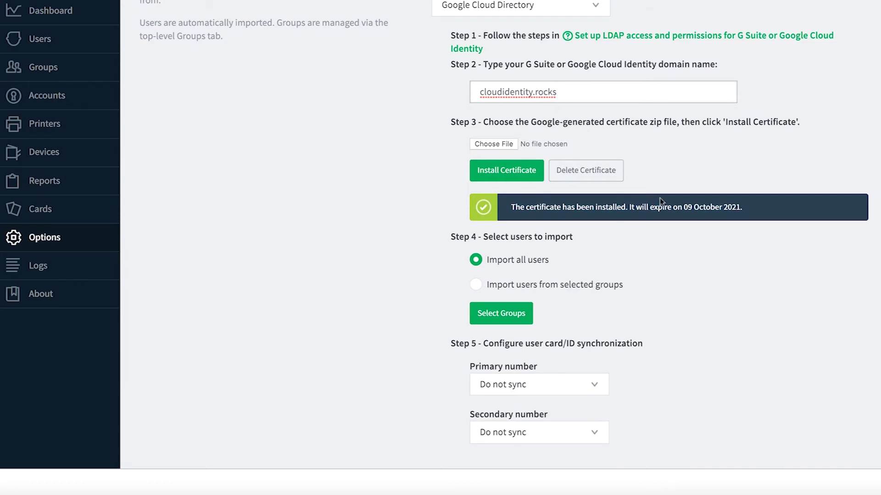
pyautogui.scroll(-1, 660, 197)
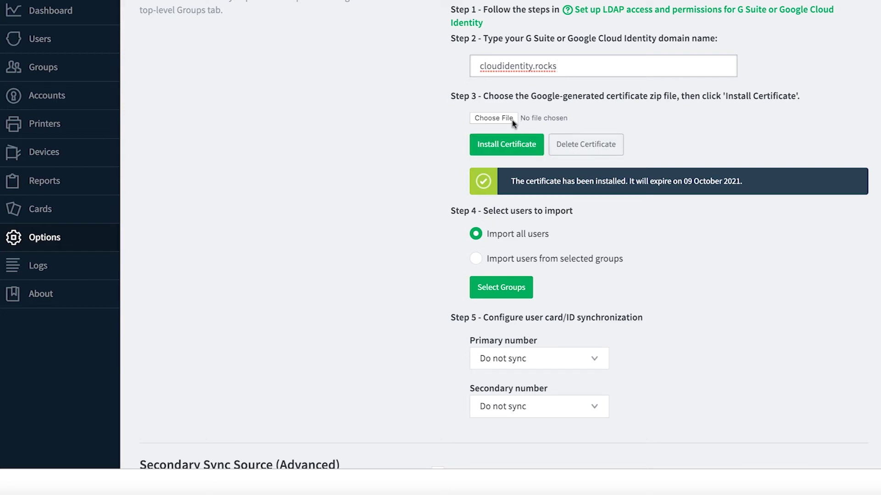
pyautogui.scroll(-6, 577, 229)
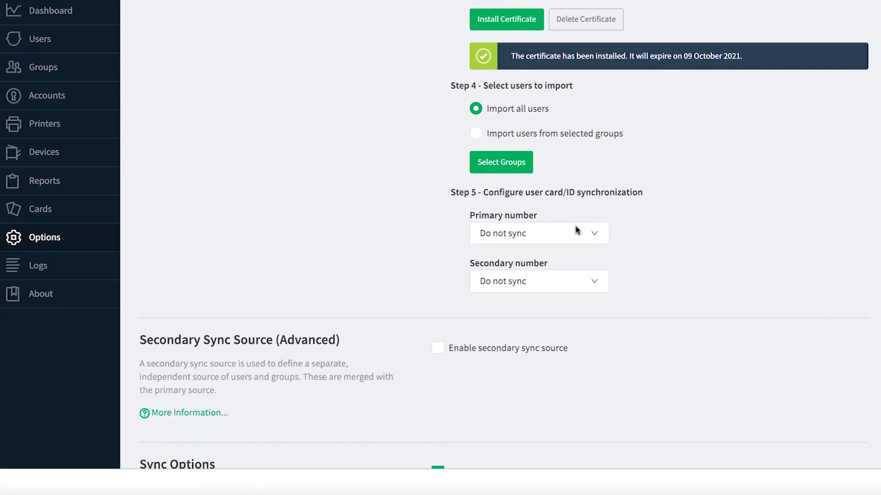
pyautogui.scroll(-3, 576, 229)
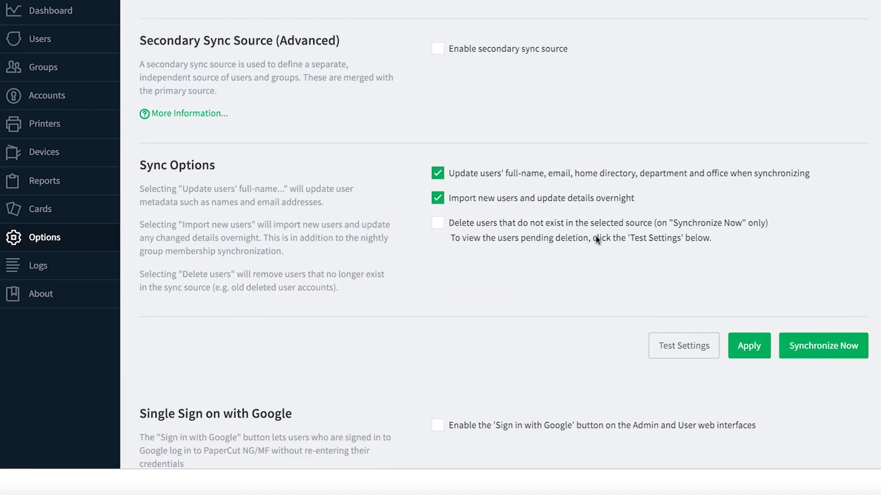
pyautogui.click(820, 342)
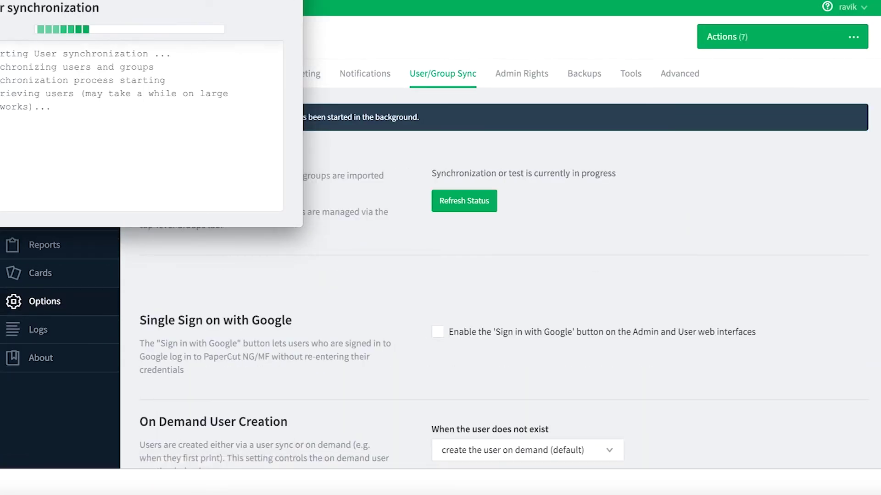
# Move the Progress window aside and select the log line showing [All Users] with 130 members
pyautogui.moveTo(269, 1); pyautogui.dragTo(366, 36)
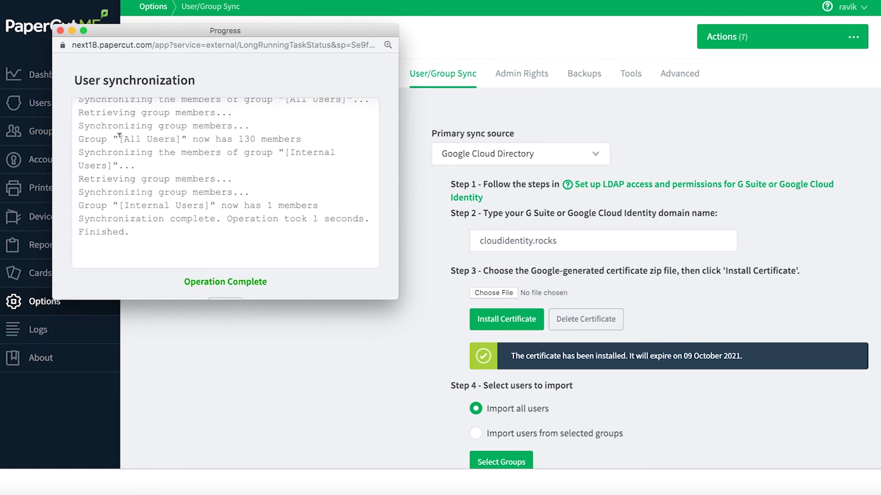
pyautogui.moveTo(119, 135); pyautogui.dragTo(200, 143)
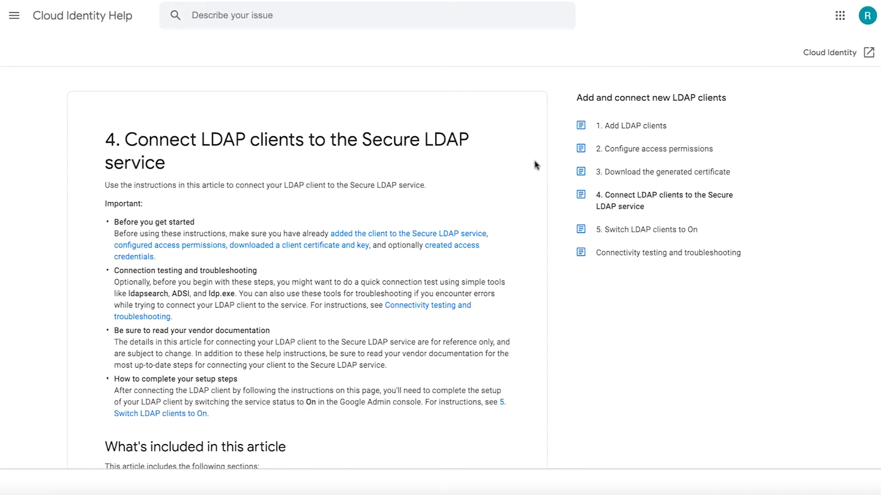
pyautogui.scroll(-15, 535, 165)
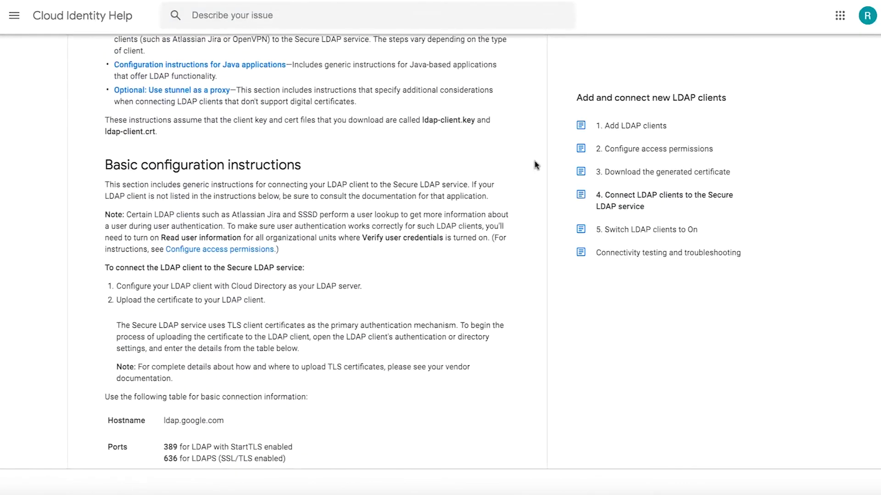
pyautogui.scroll(-11, 535, 165)
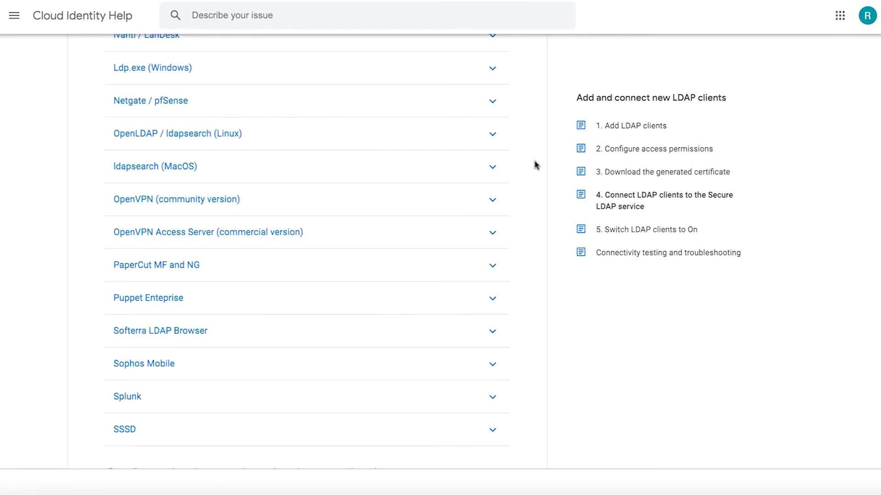
pyautogui.scroll(10, 535, 165)
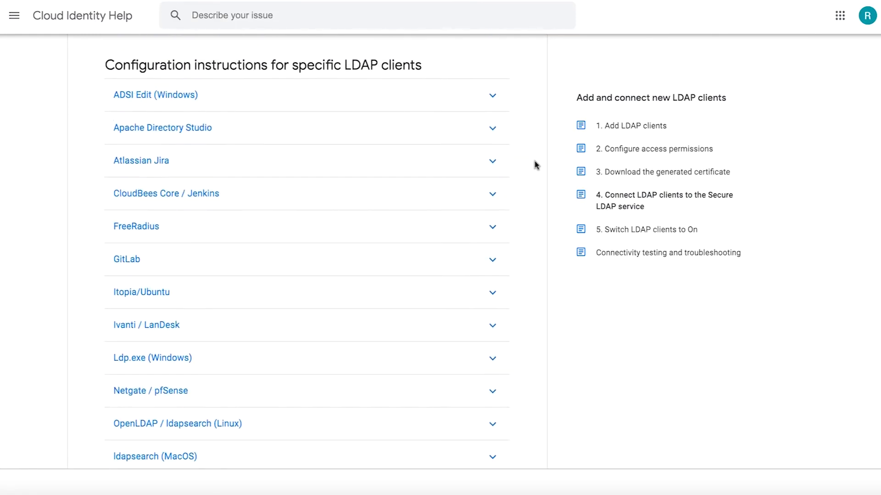
pyautogui.scroll(7, 536, 165)
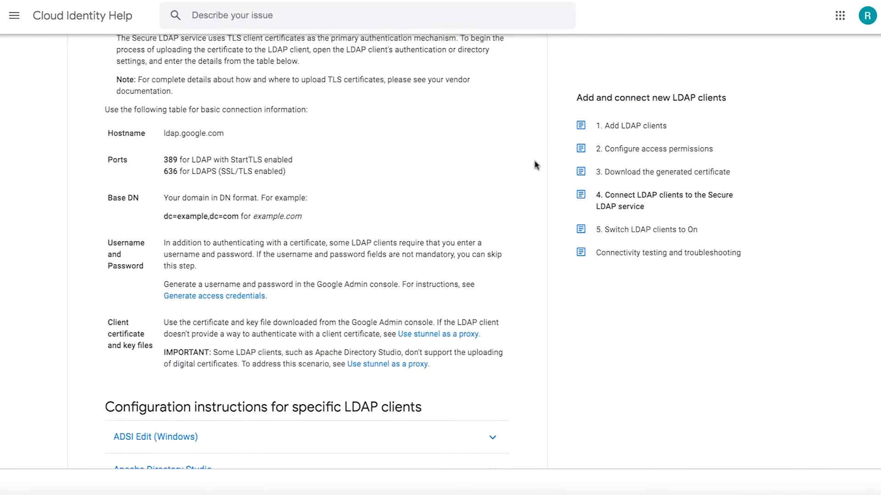
pyautogui.scroll(10, 535, 166)
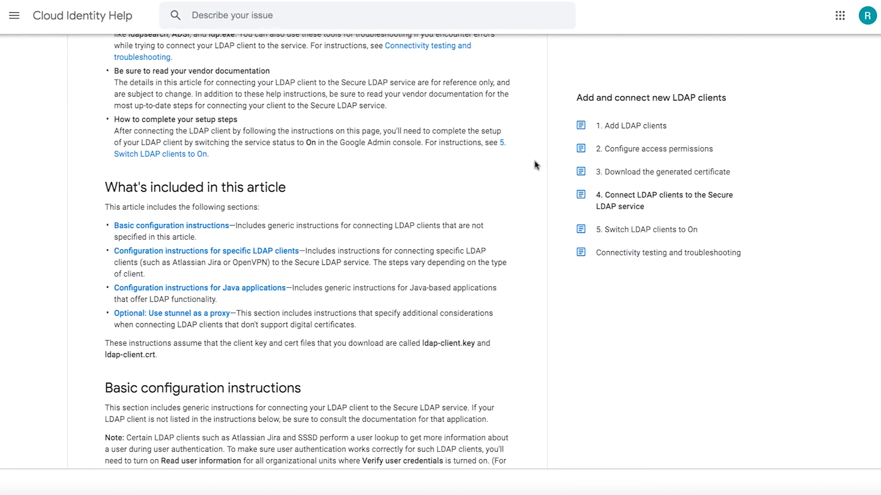
pyautogui.scroll(3, 536, 165)
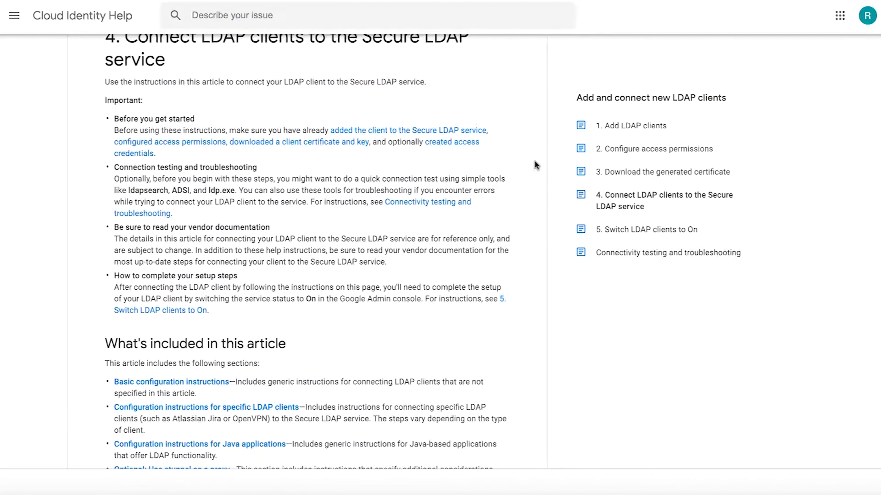
pyautogui.scroll(1, 536, 165)
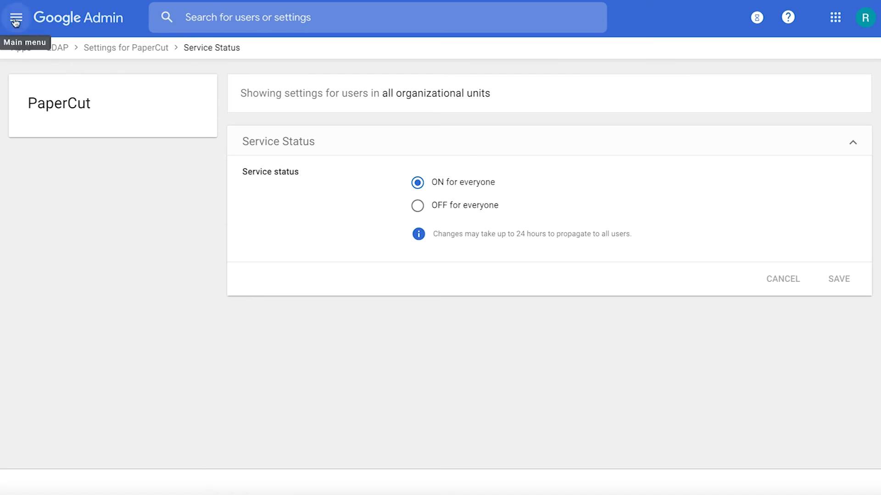
# Return to the Admin console home and open the Reports highlights
pyautogui.click(16, 17)
pyautogui.click(55, 66)
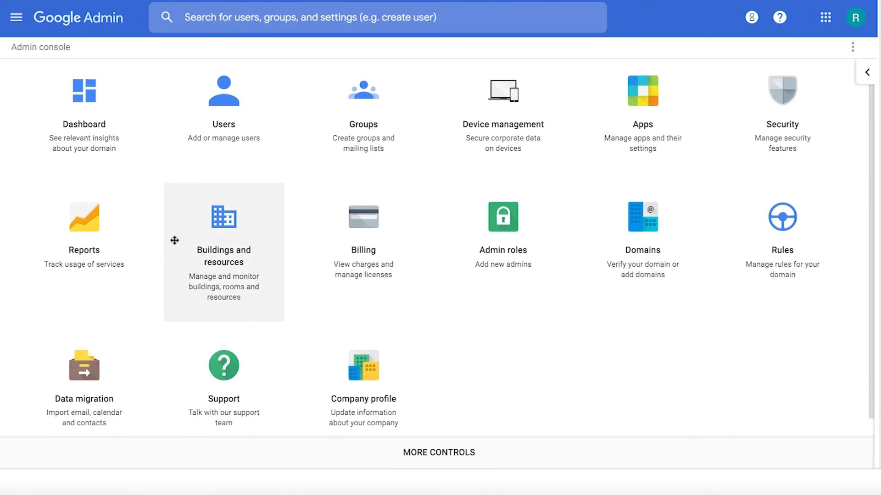
pyautogui.click(98, 228)
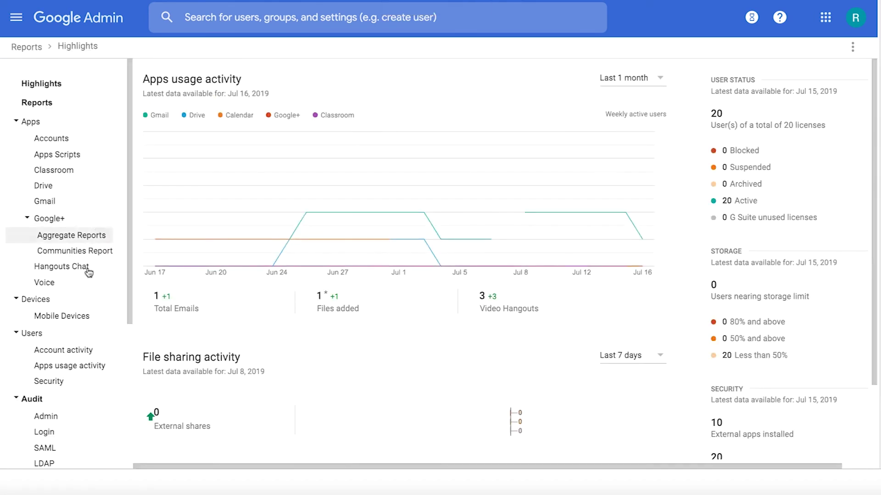
pyautogui.scroll(-3, 88, 347)
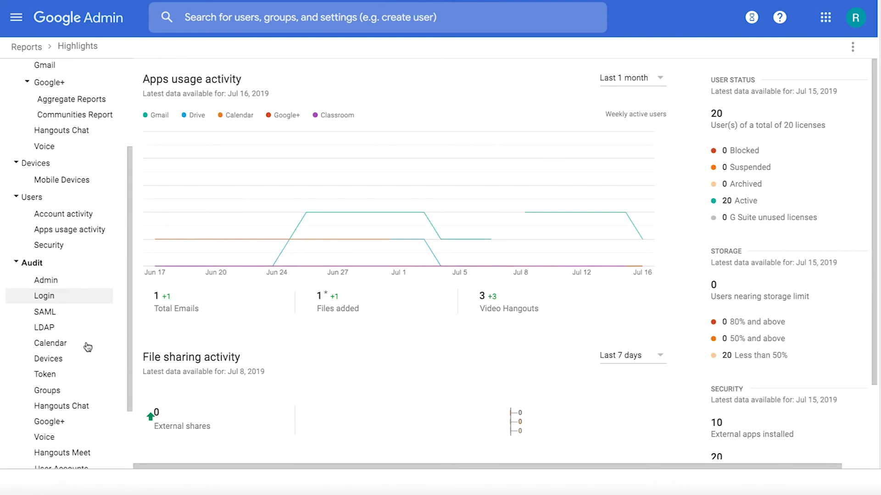
# Open the Audit > Admin log showing the PaperCut LDAP client events
pyautogui.click(50, 283)
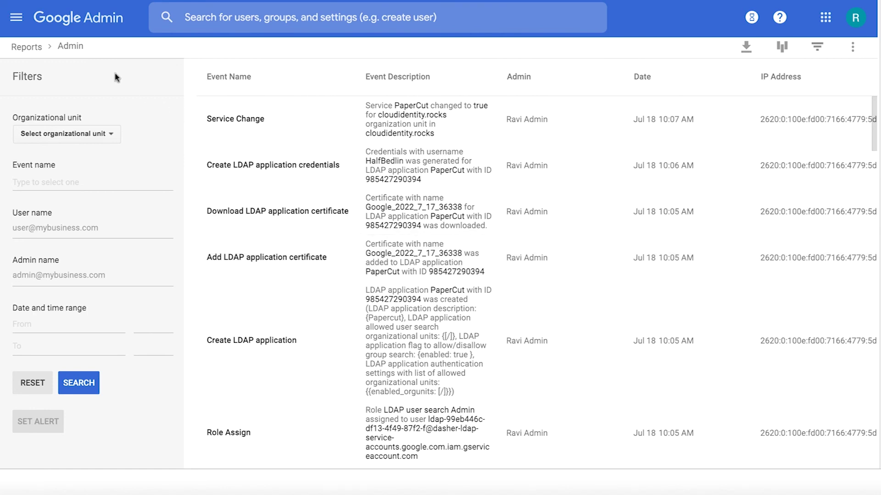
pyautogui.click(17, 19)
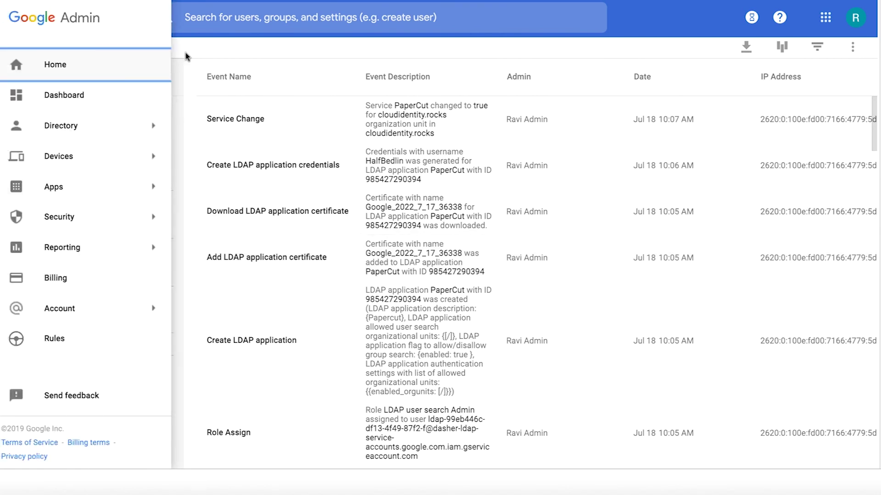
# Return to Reports and open the LDAP audit log under Audit
pyautogui.click(27, 47)
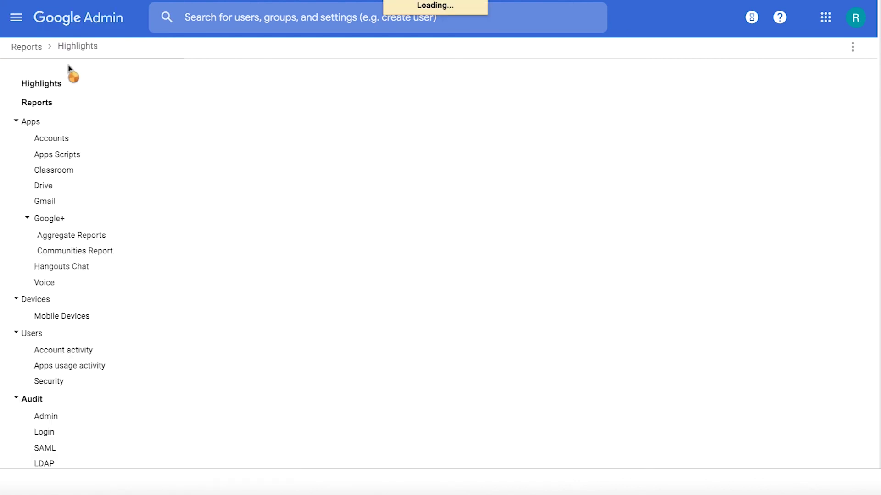
pyautogui.scroll(-4, 75, 345)
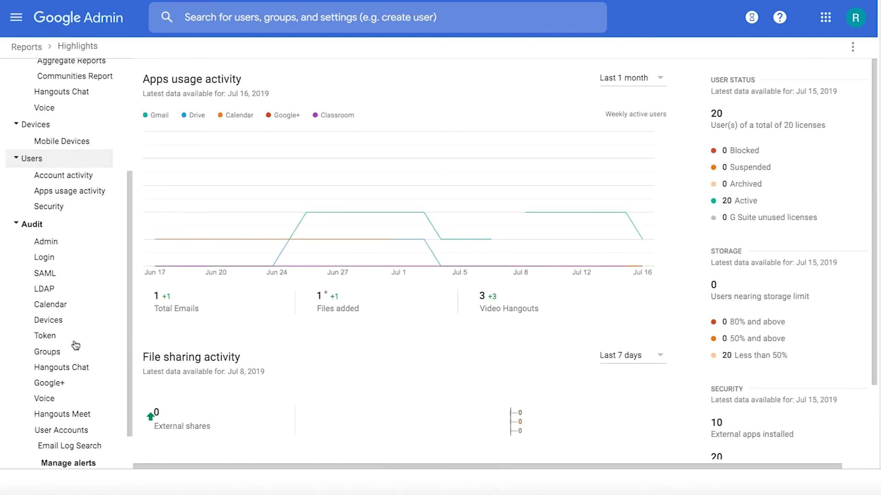
pyautogui.click(44, 287)
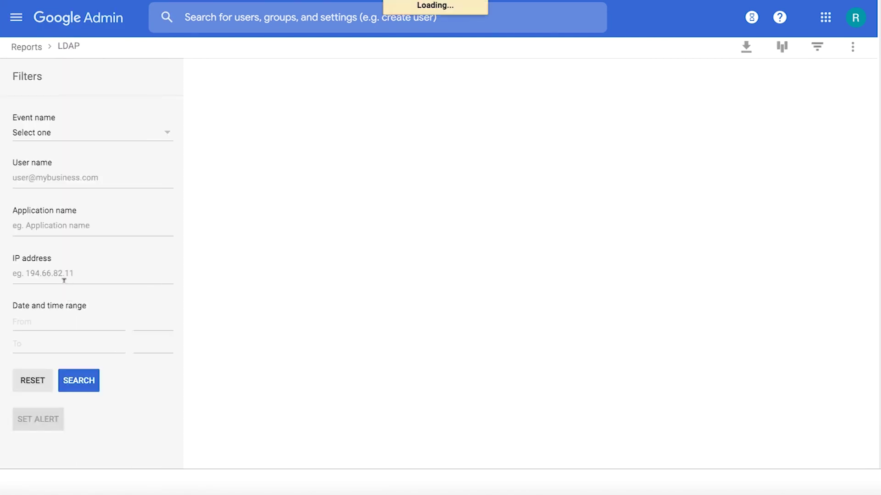